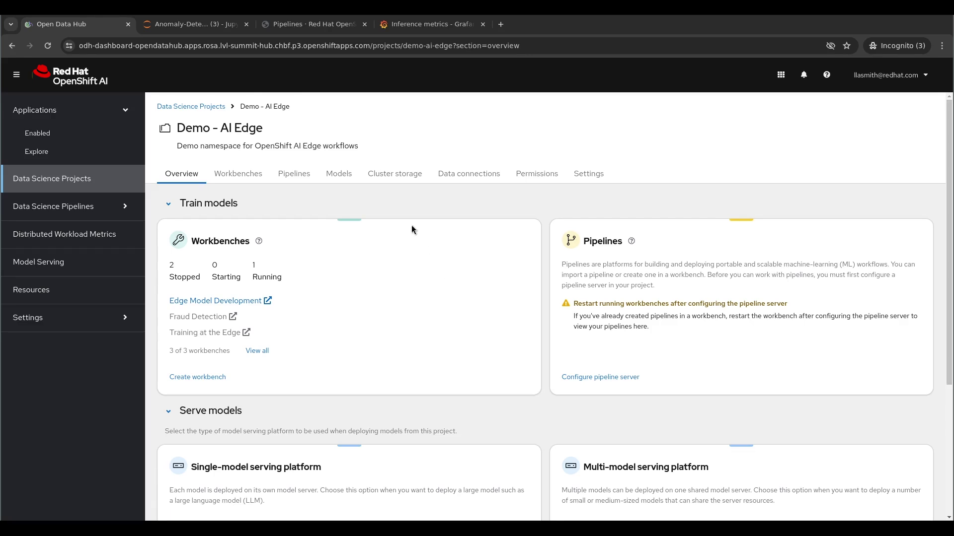
Open the Workbenches tab of the Demo - AI Edge project
click(254, 179)
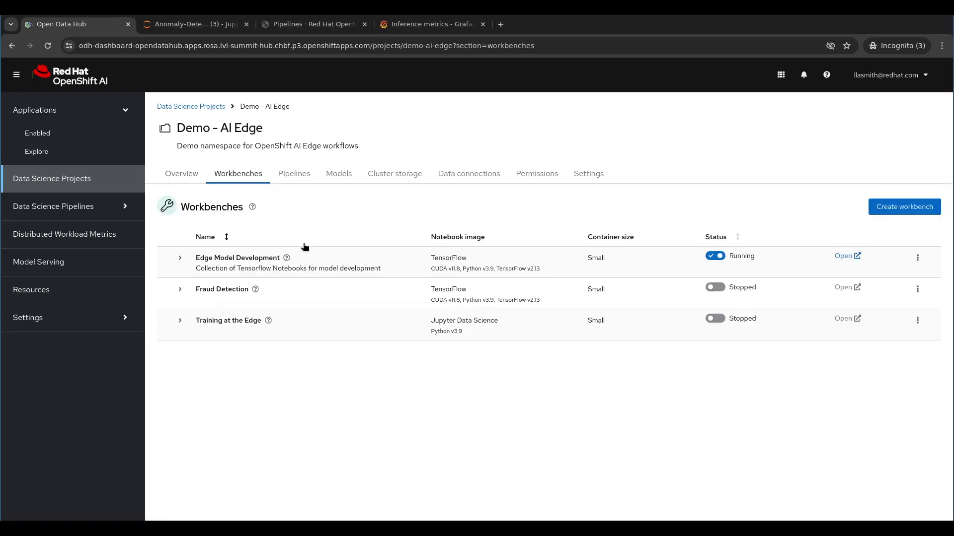
Review the anomaly detection, 1_experiment_train.ipynb and 2_save_model.ipynb notebooks in JupyterLab
click(209, 24)
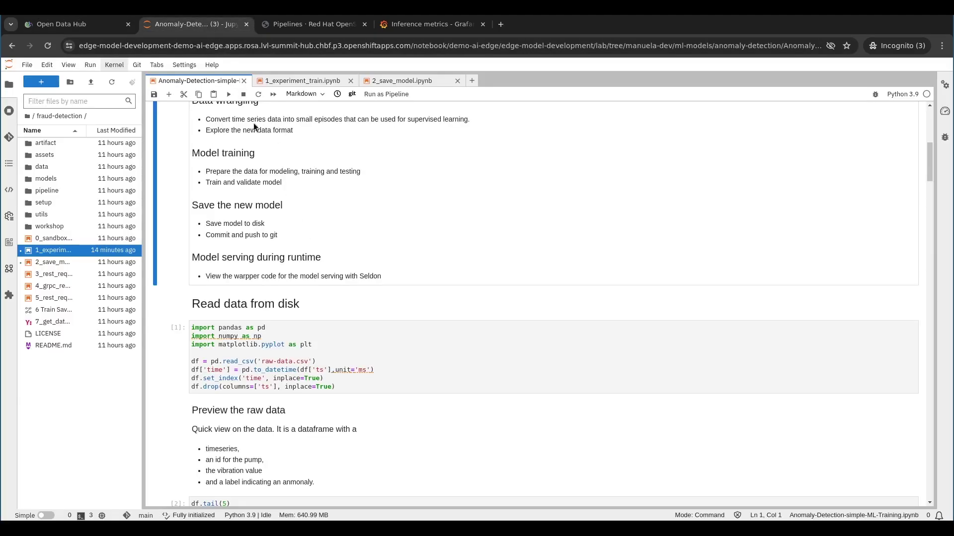
scroll(278, 151, down, 1)
scroll(278, 148, down, 2)
scroll(278, 148, down, 3)
scroll(278, 148, down, 4)
scroll(279, 148, down, 2)
scroll(278, 153, down, 1)
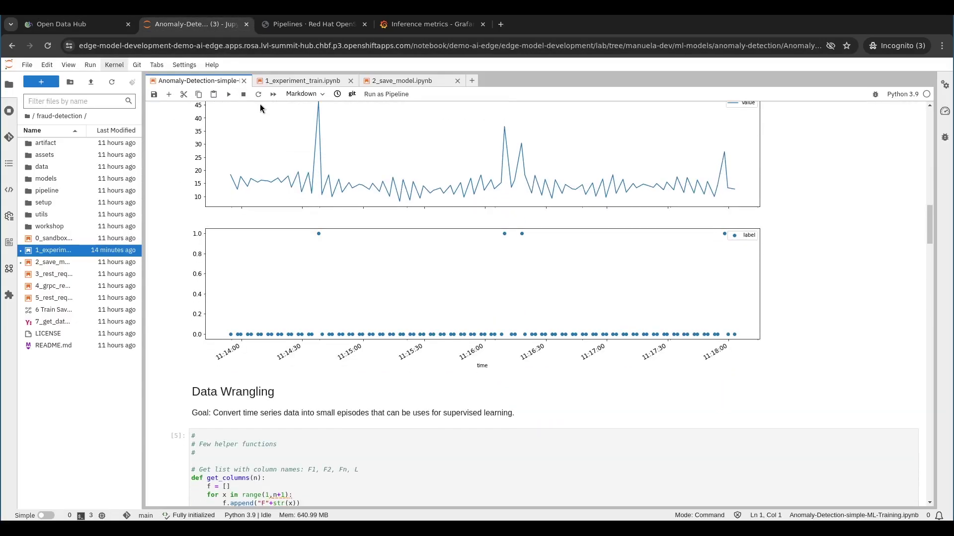
click(280, 82)
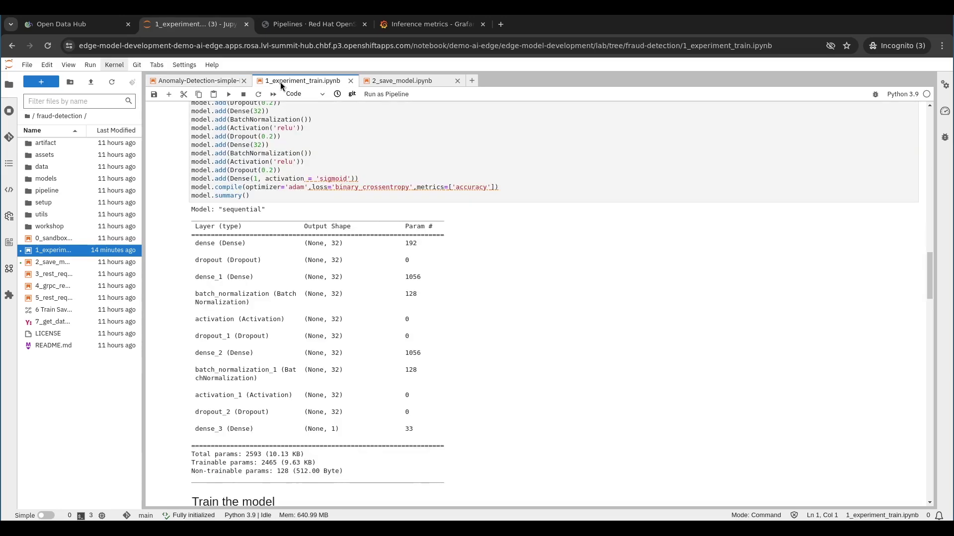
scroll(319, 222, down, 2)
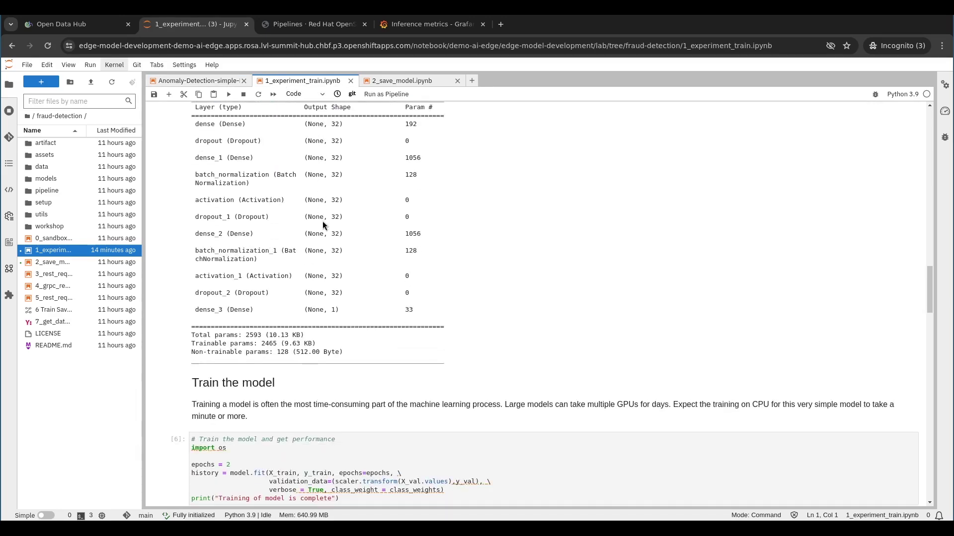
scroll(323, 221, down, 2)
scroll(323, 222, down, 2)
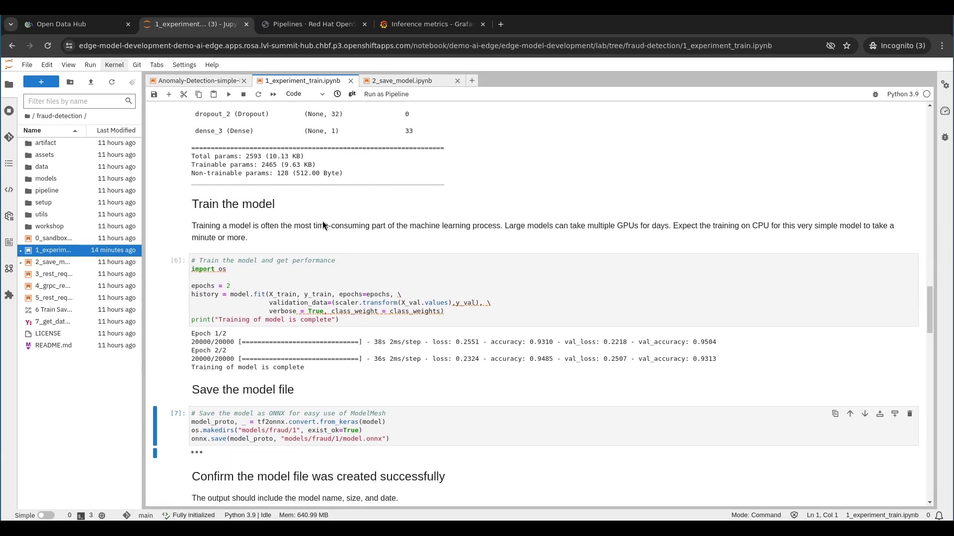
scroll(321, 221, down, 2)
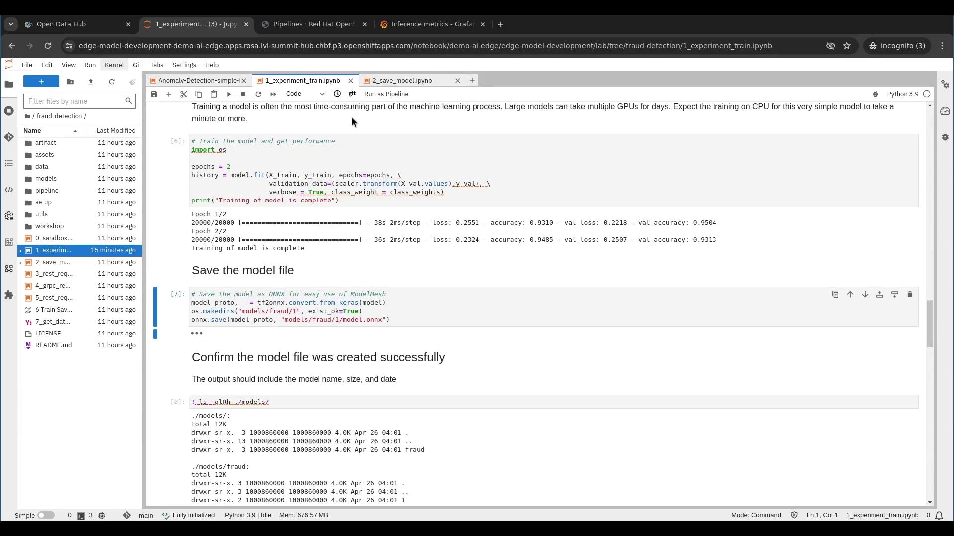
click(403, 81)
scroll(415, 187, down, 1)
scroll(415, 187, down, 1)
scroll(415, 187, down, 2)
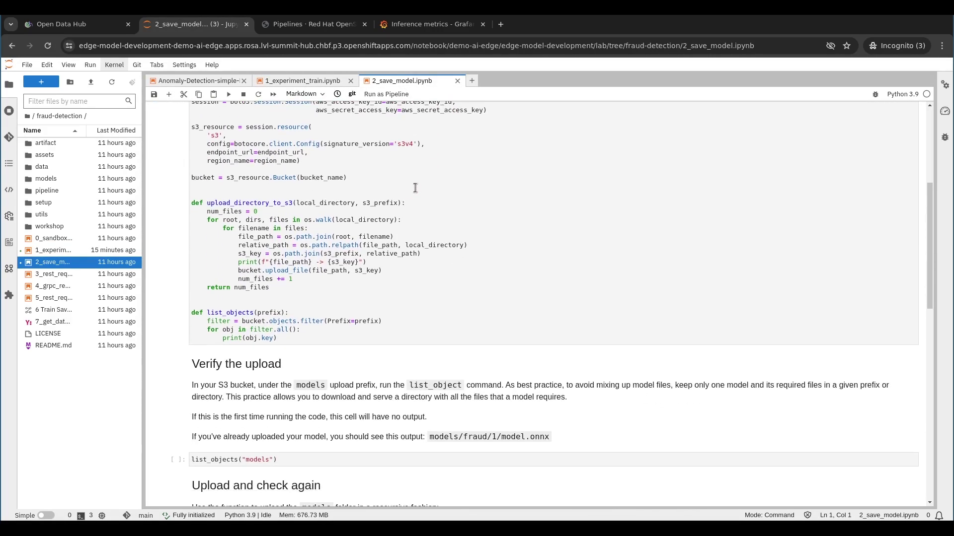
scroll(414, 187, down, 1)
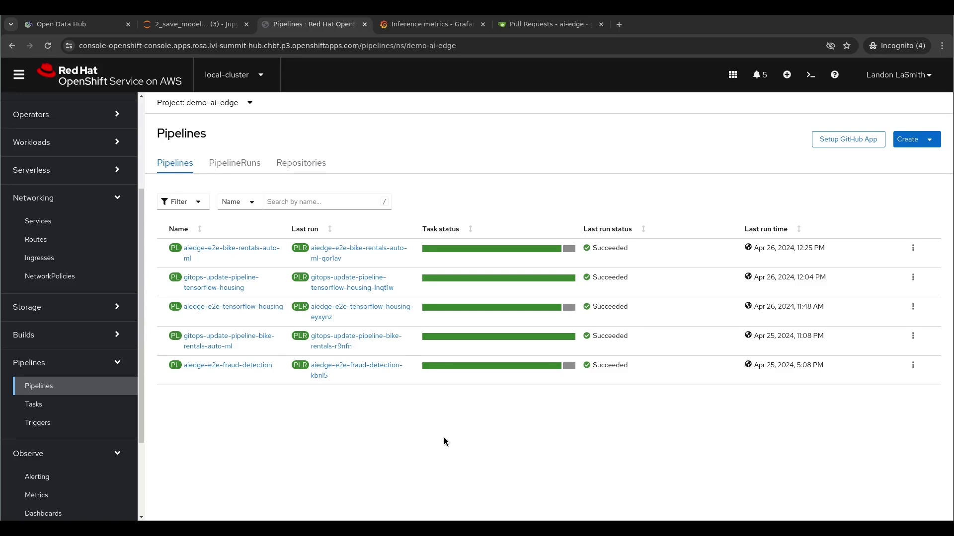
Open run aiedge-e2e-bike-rentals-auto-ml-qor1av and view its fetch-model-s3 task logs
click(356, 254)
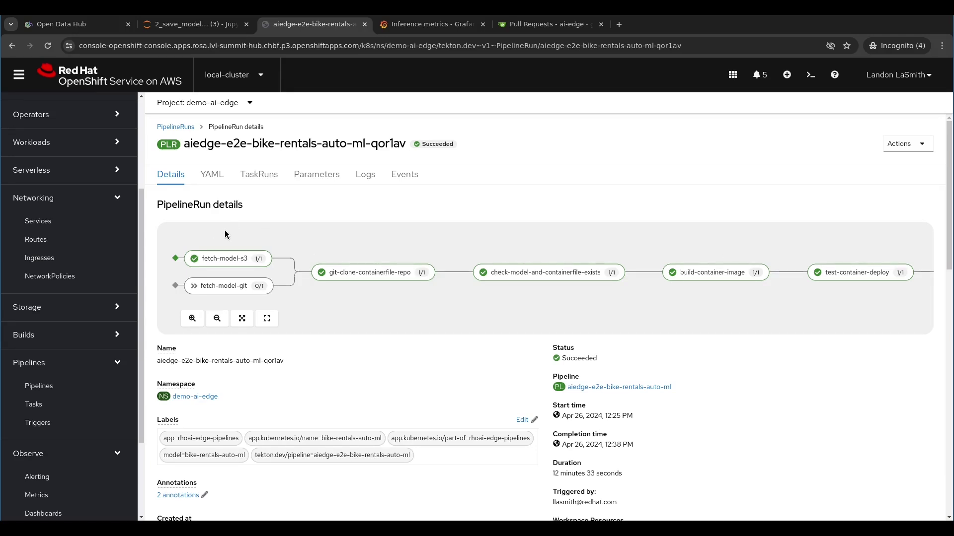
click(223, 259)
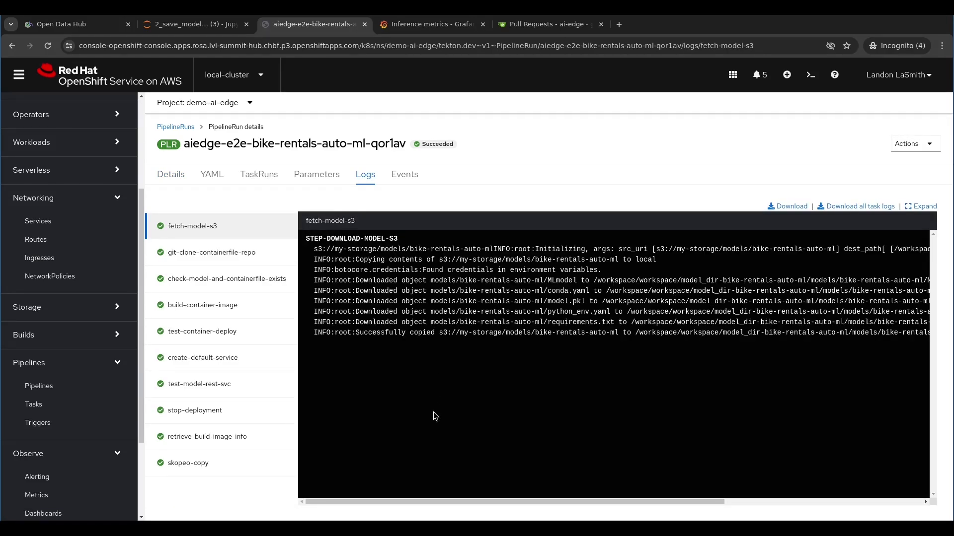
Check each task's logs from git-clone-containerfile-repo through test-model-rest-svc's HTTP 200 [331] response
click(175, 182)
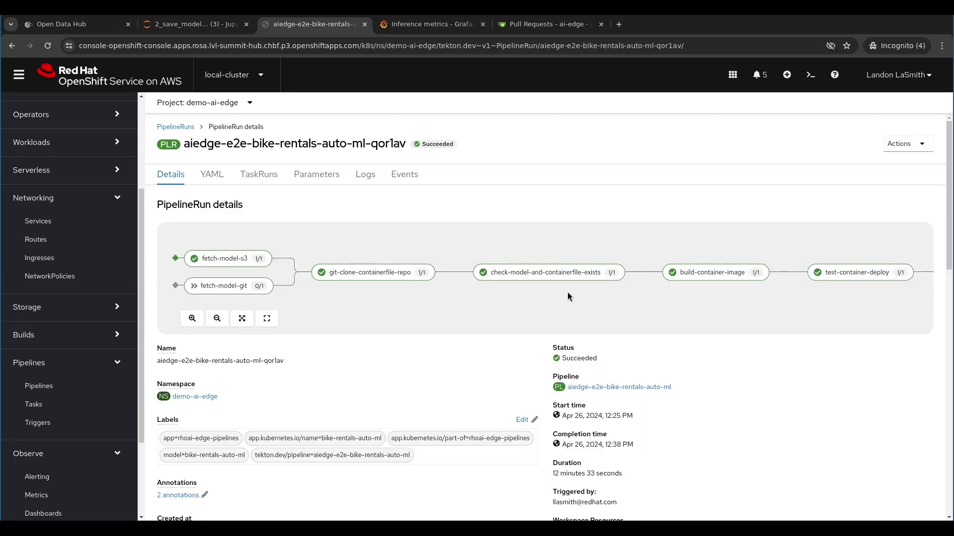
click(364, 283)
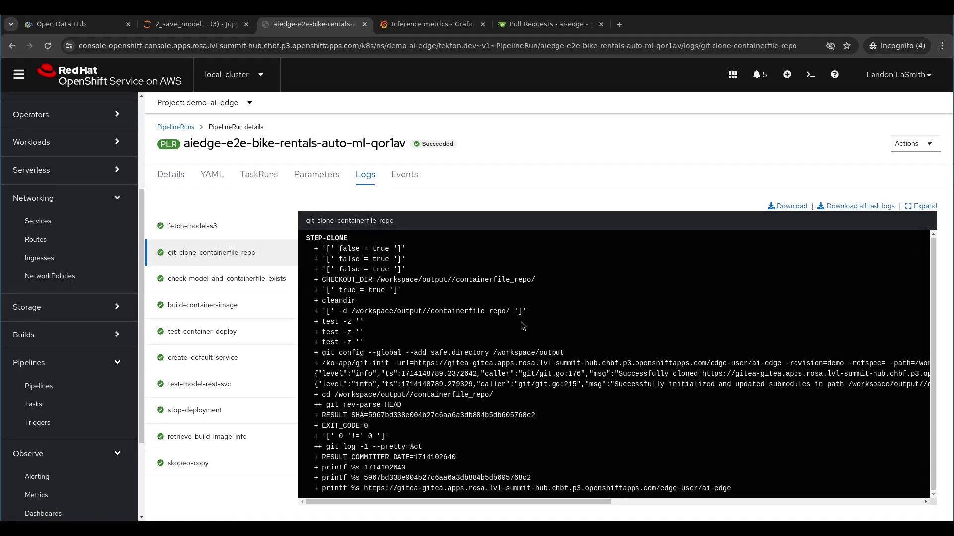
click(257, 281)
click(224, 305)
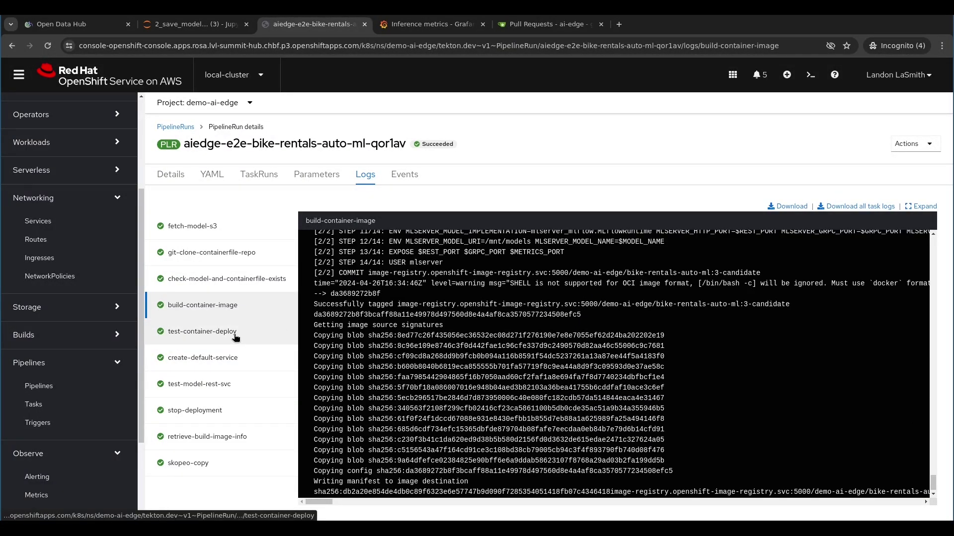
click(233, 336)
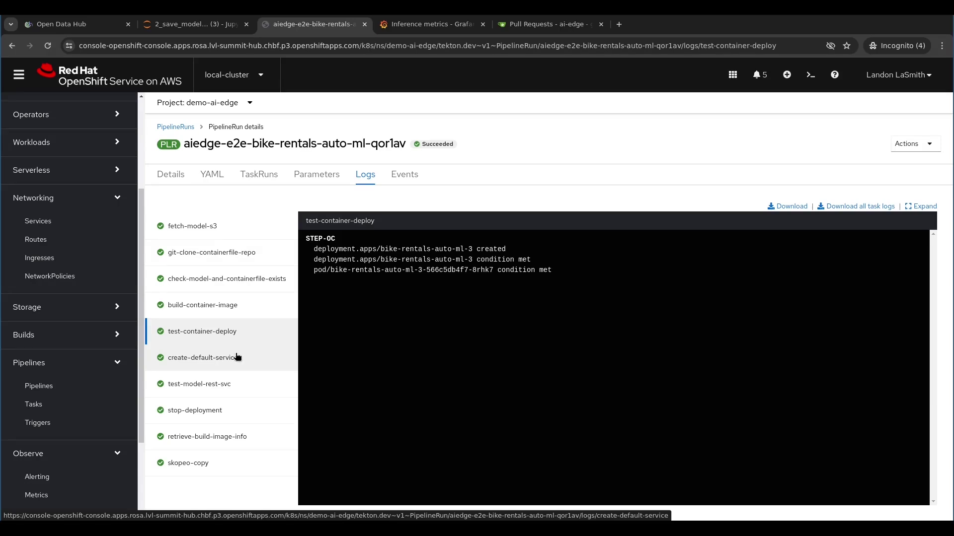
click(237, 357)
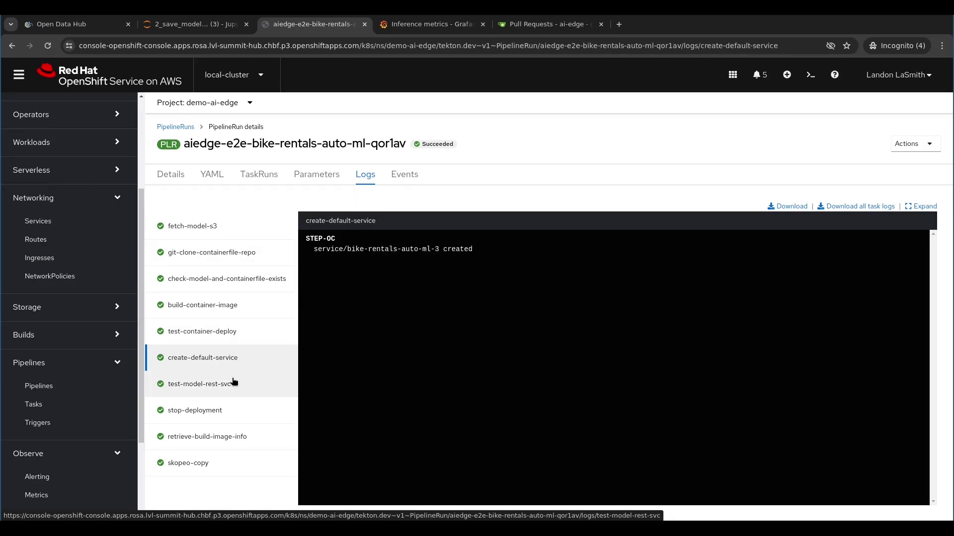
click(233, 382)
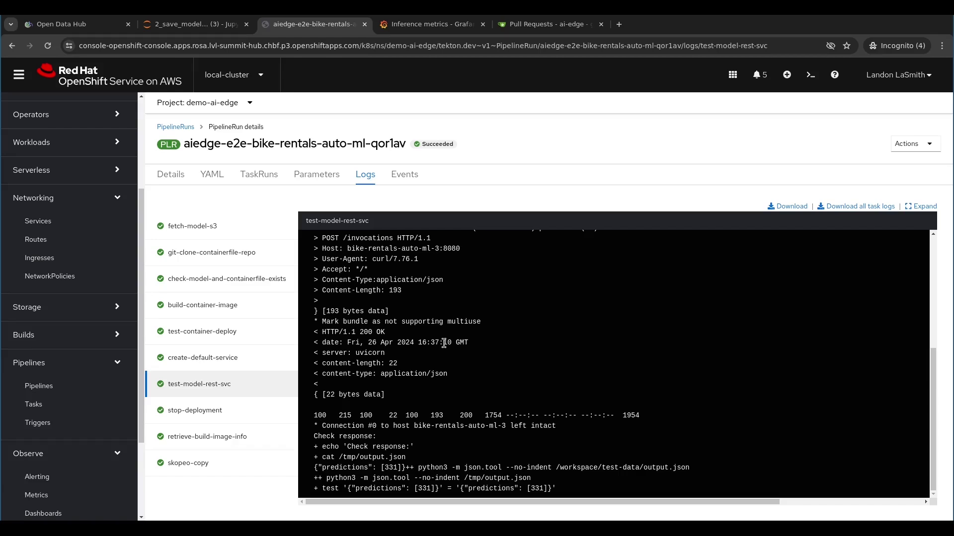
Review the stop-deployment and skopeo-copy logs showing bike-rentals-auto-ml pushed to the registry
click(237, 413)
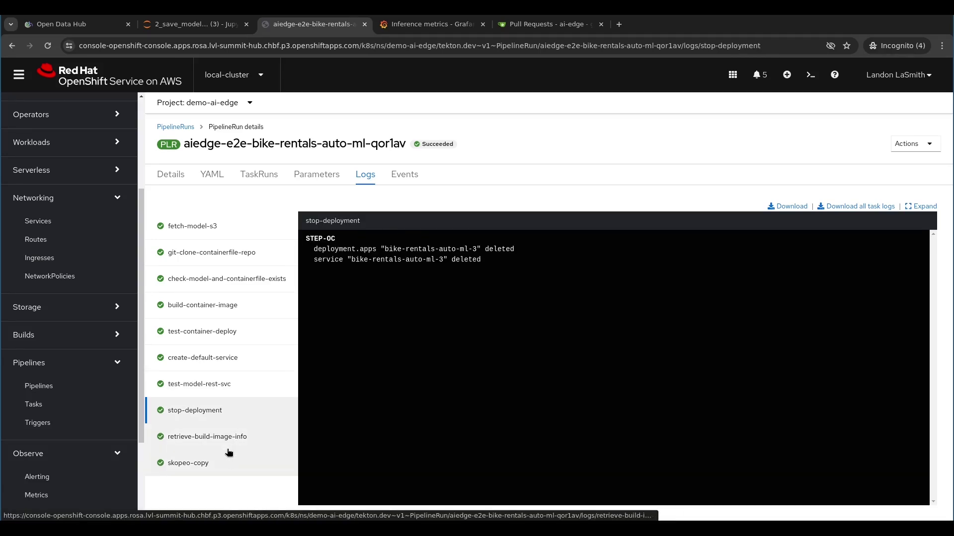
click(227, 460)
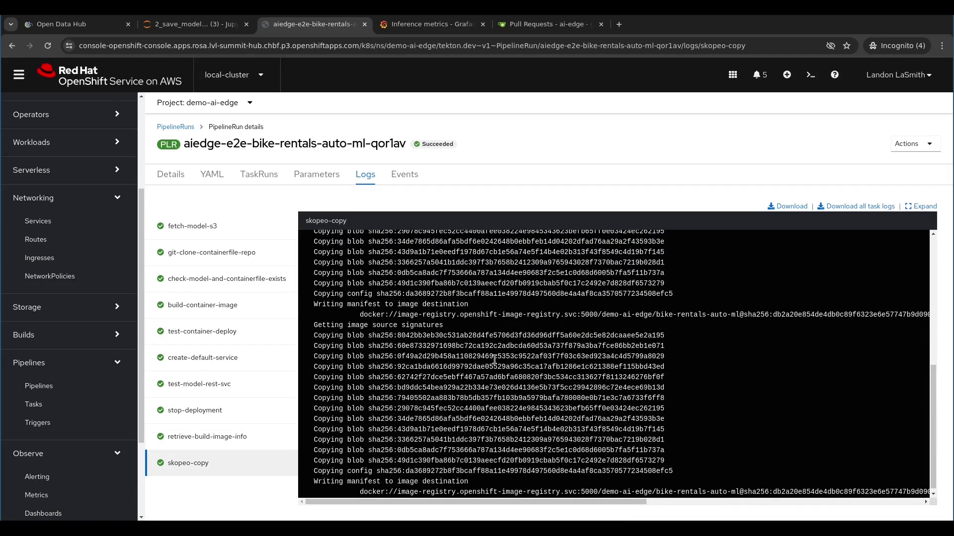
scroll(494, 361, up, 5)
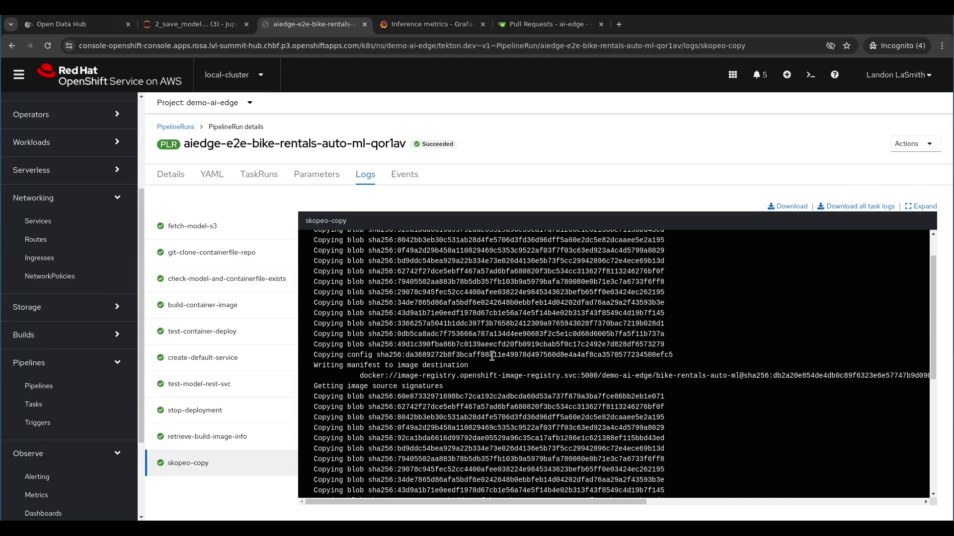
scroll(492, 356, down, 3)
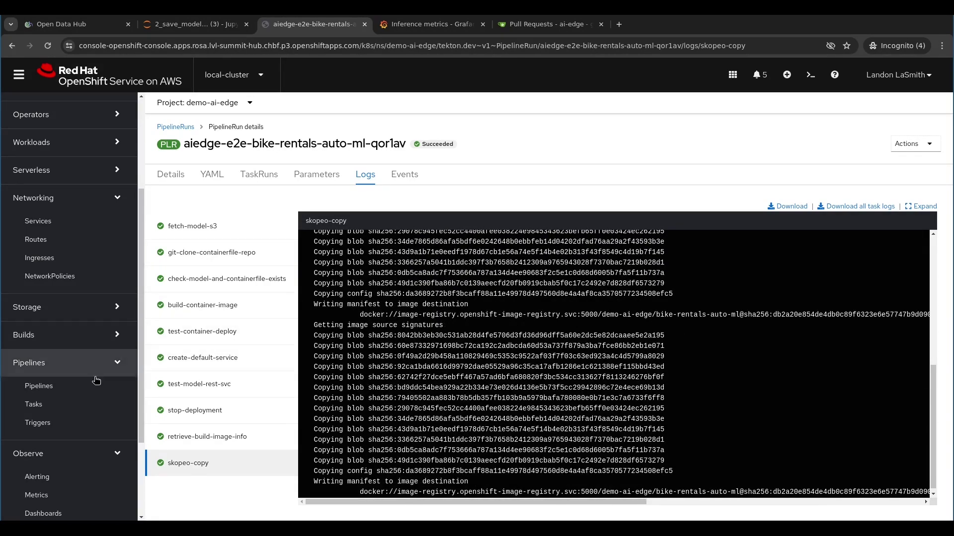
Rerun gitops-update-pipeline-bike-rentals-auto-ml from the Pipelines list using Start last run
click(39, 386)
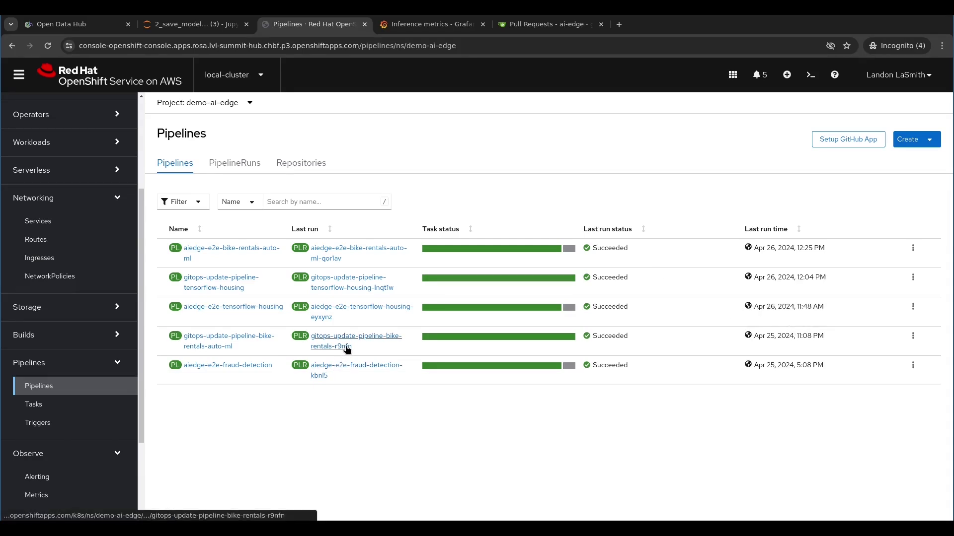
click(913, 336)
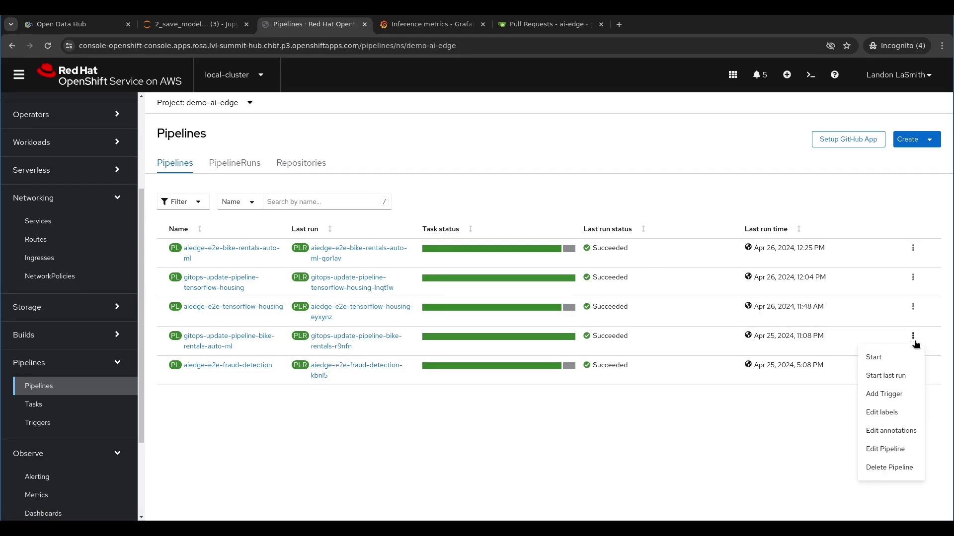
click(886, 376)
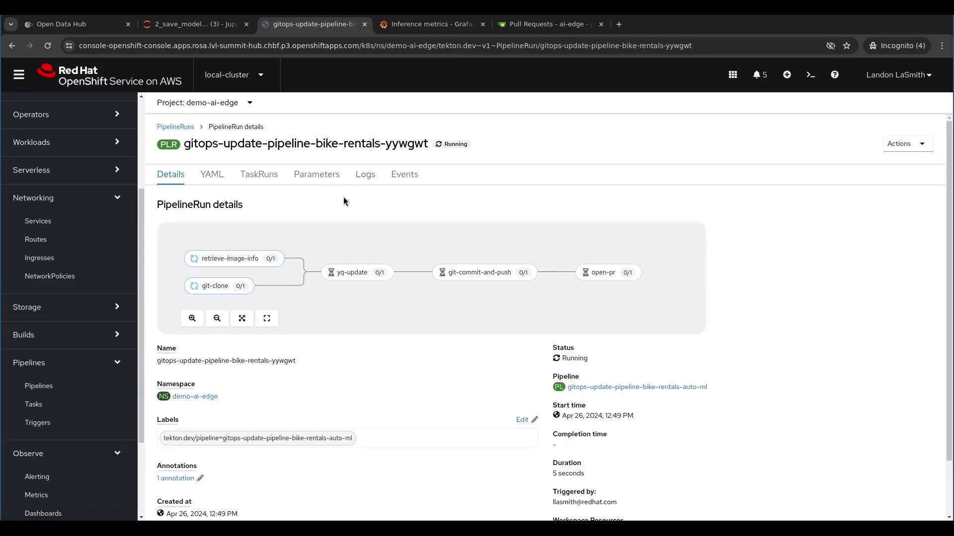
Follow the git-clone, git-commit-and-push and open-pr logs until pull request #6 is reported
click(216, 285)
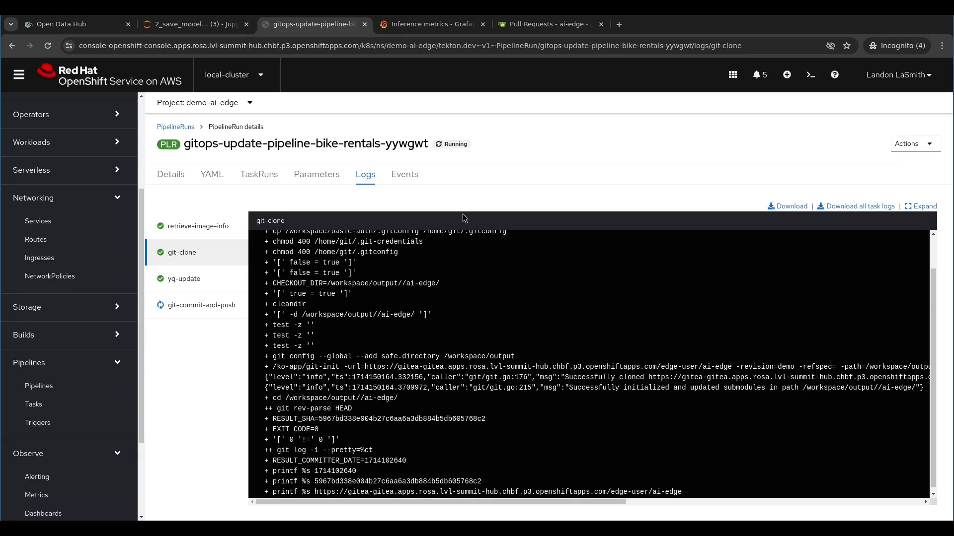
click(195, 306)
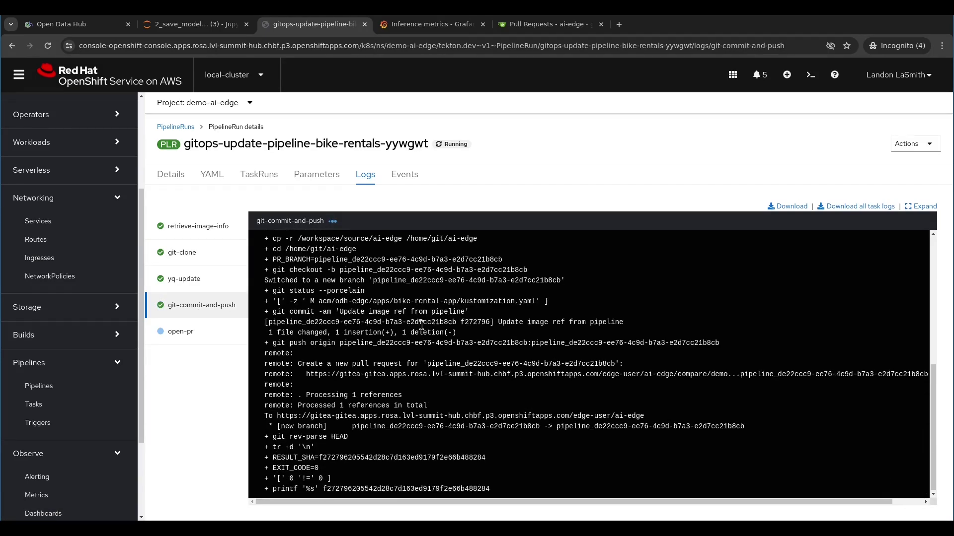
click(205, 332)
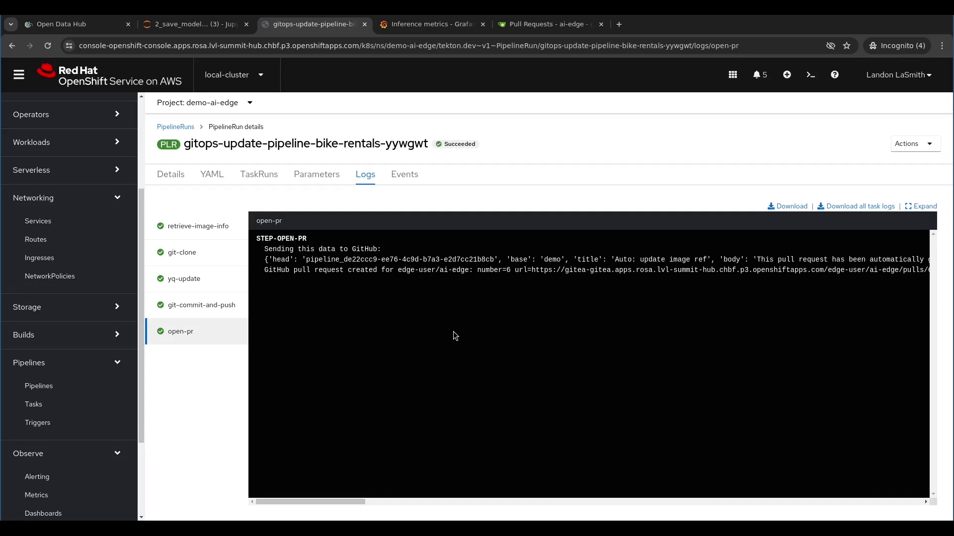
Open pull request #6 'Auto: update image ref' from the refreshed list and view its changed files
click(528, 32)
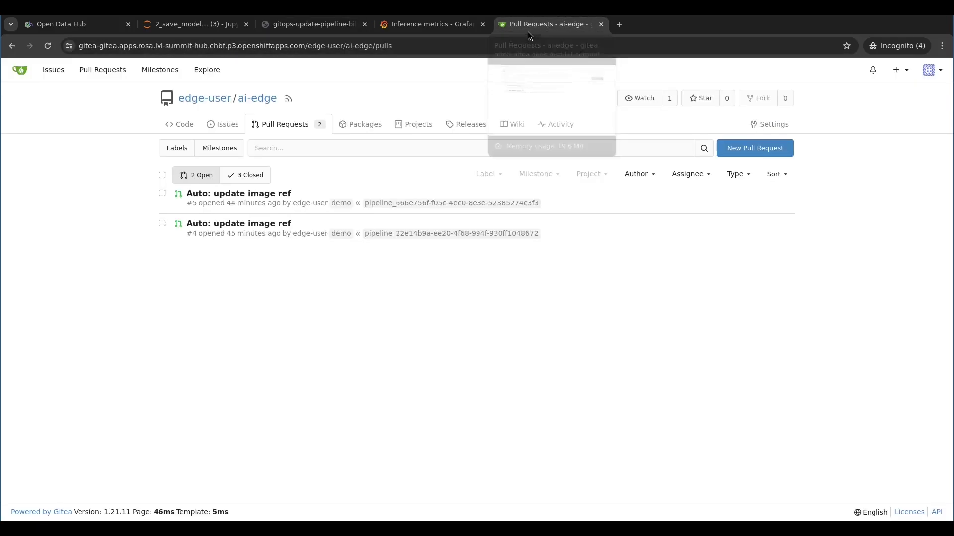
click(48, 46)
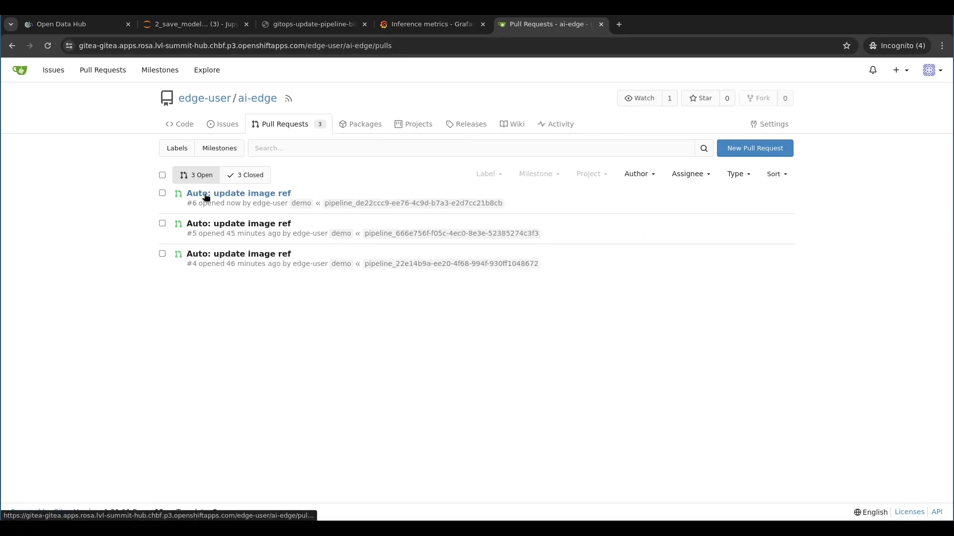
click(204, 195)
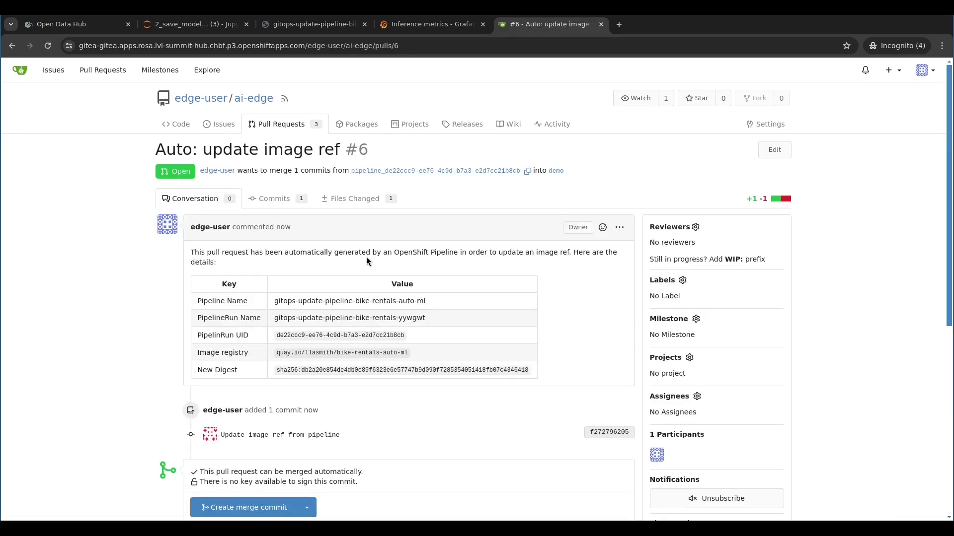
scroll(373, 264, down, 1)
scroll(410, 270, down, 1)
scroll(439, 277, down, 1)
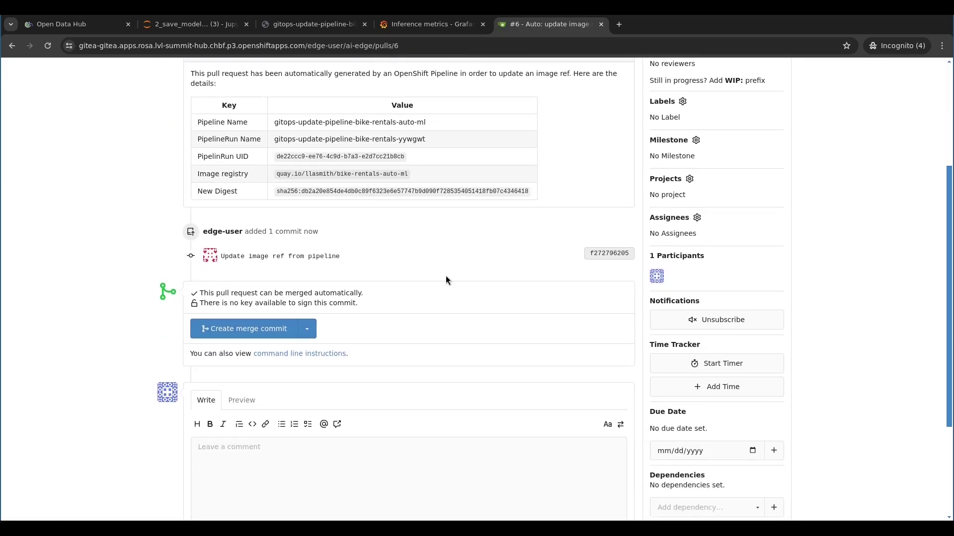
scroll(446, 277, up, 2)
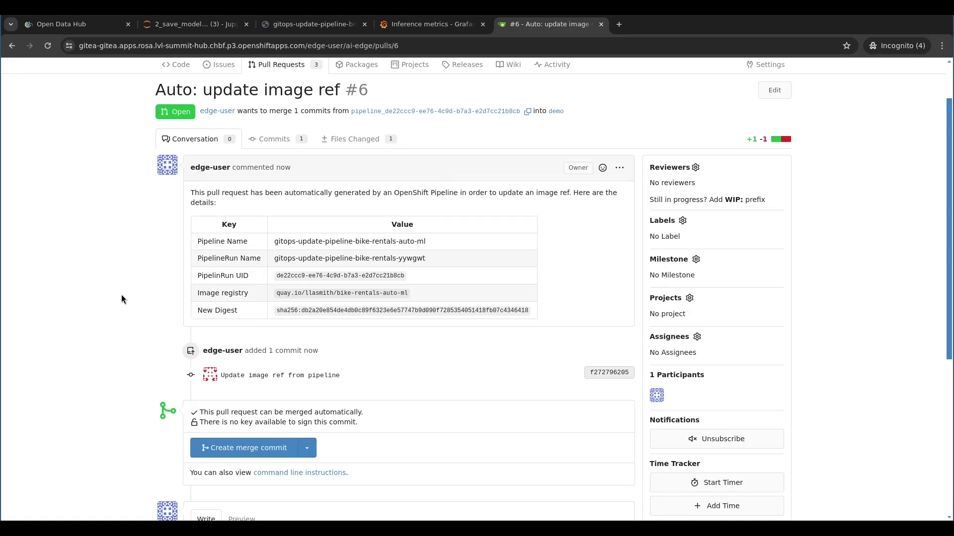
scroll(132, 289, down, 1)
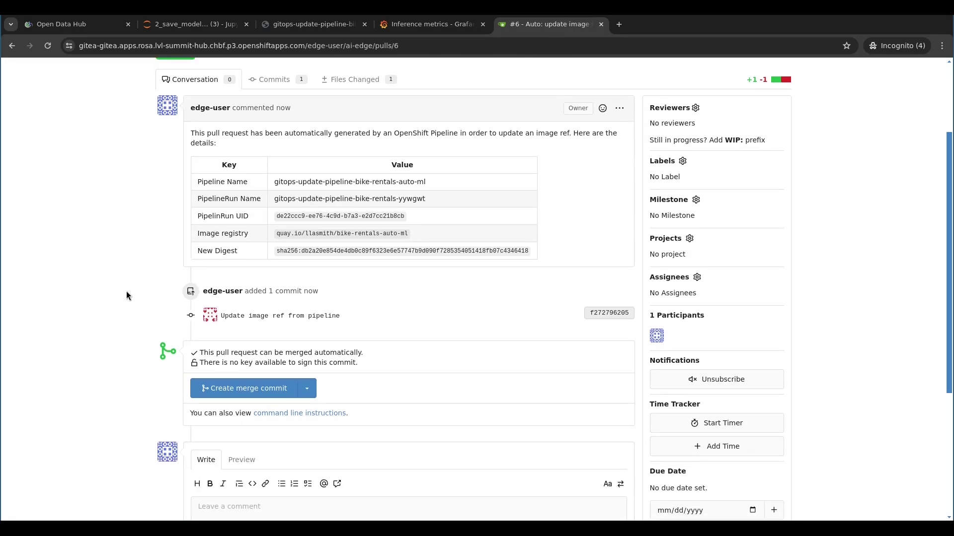
click(344, 80)
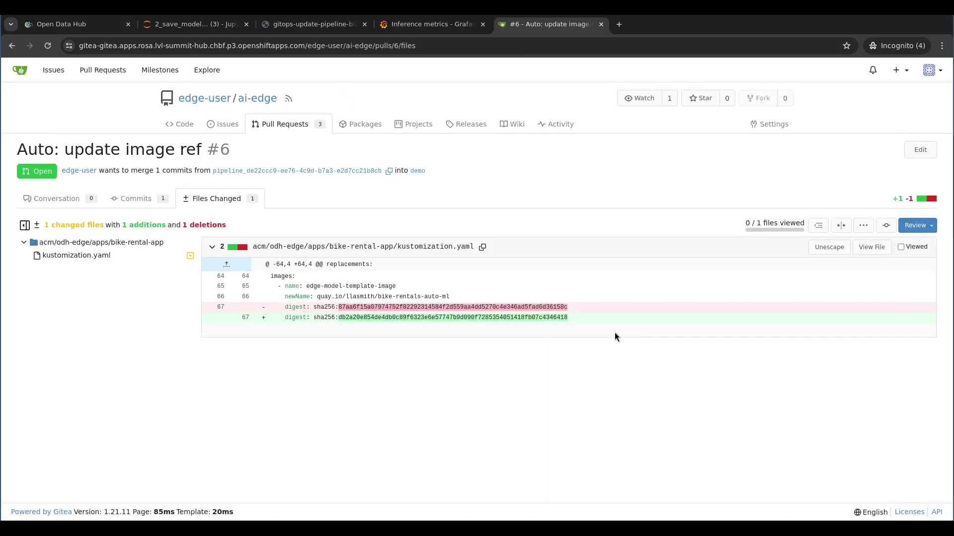
mouse_move(616, 316)
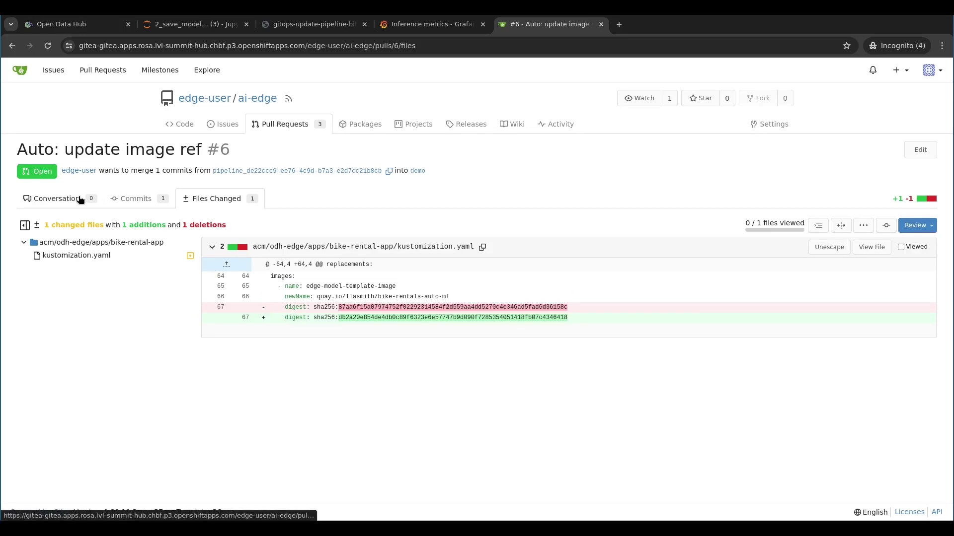
Comment /lgtm on pull request #6 and merge it into demo with a merge commit
click(79, 200)
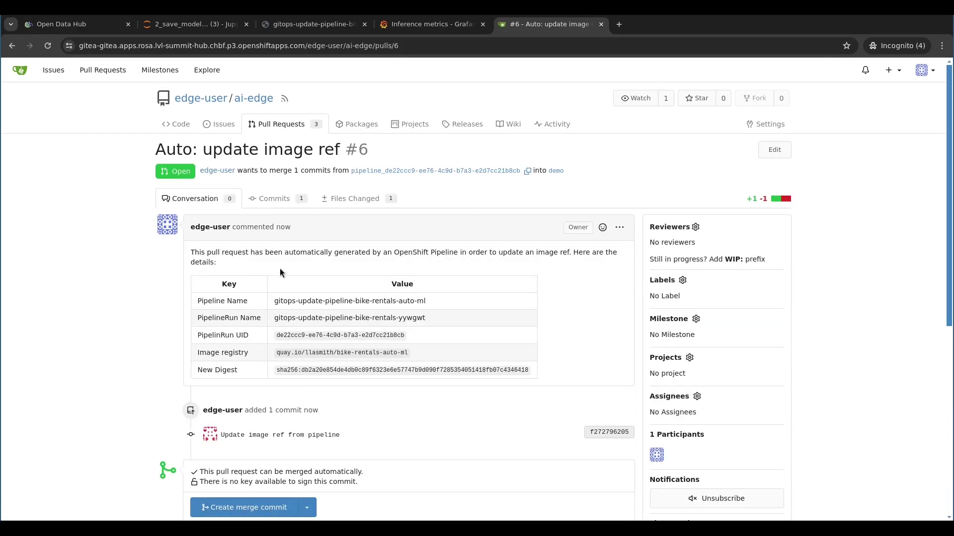
scroll(281, 274, down, 3)
click(256, 444)
text(/lgtm)
scroll(447, 335, down, 2)
click(596, 426)
click(256, 312)
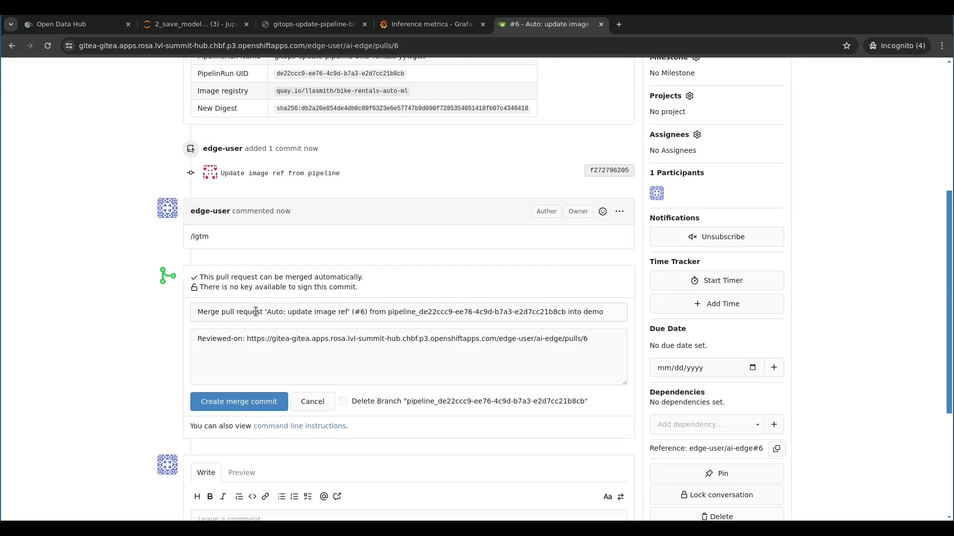
click(251, 406)
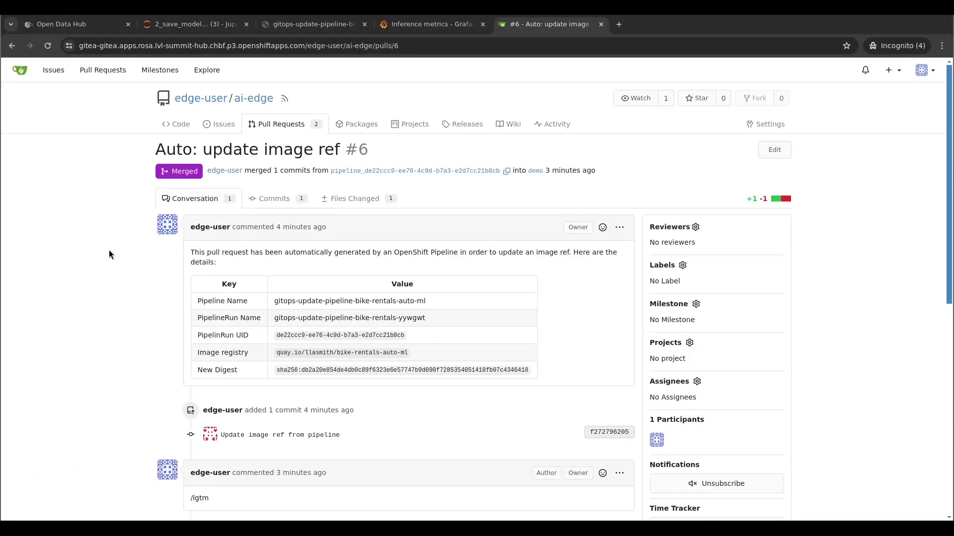
scroll(170, 258, down, 1)
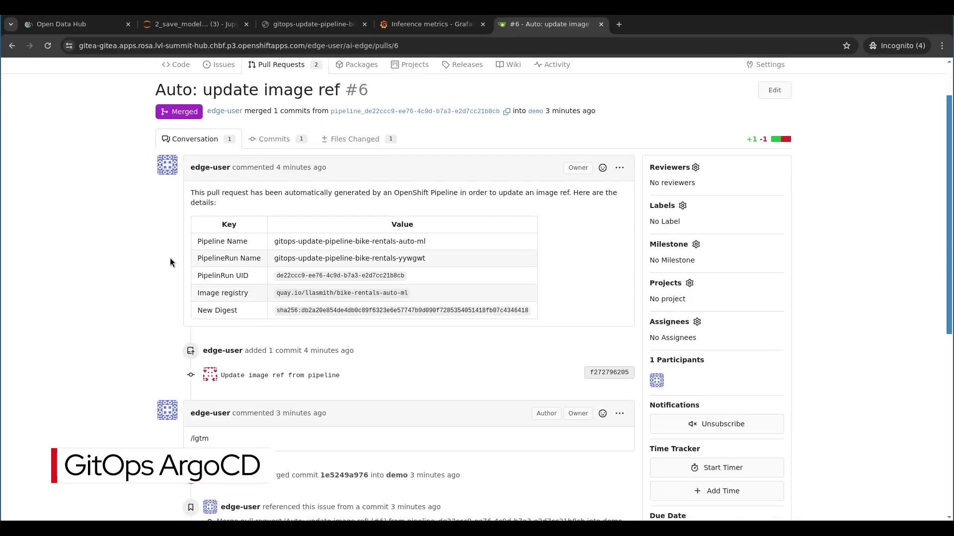
scroll(170, 258, down, 2)
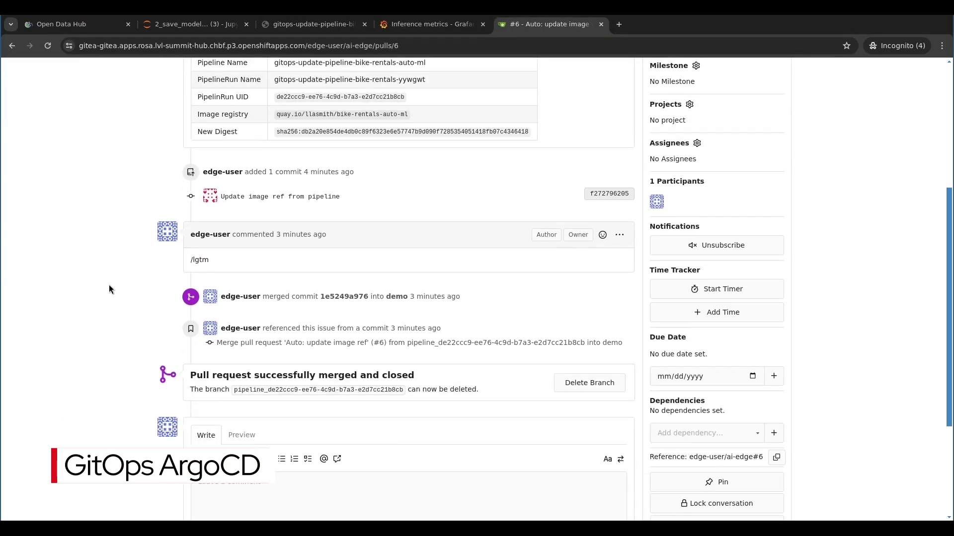
scroll(110, 289, up, 2)
scroll(109, 289, up, 1)
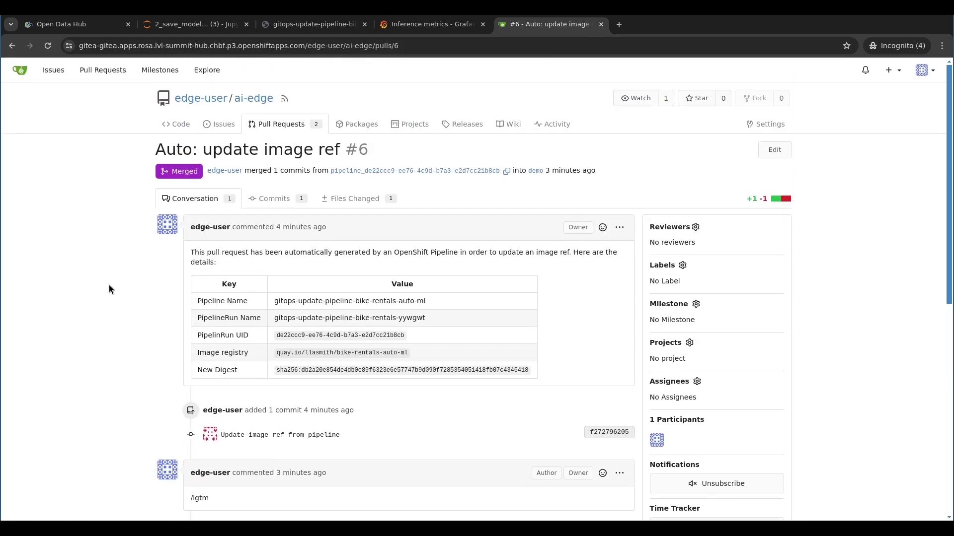
Select merge commit 1e5249a976 in the demo branch history, then switch to Argo CD
click(537, 173)
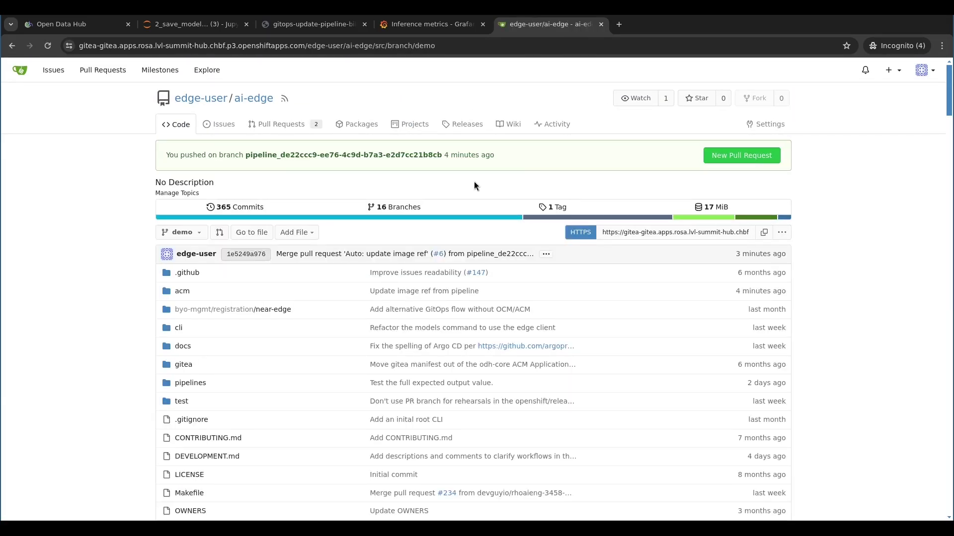
click(258, 207)
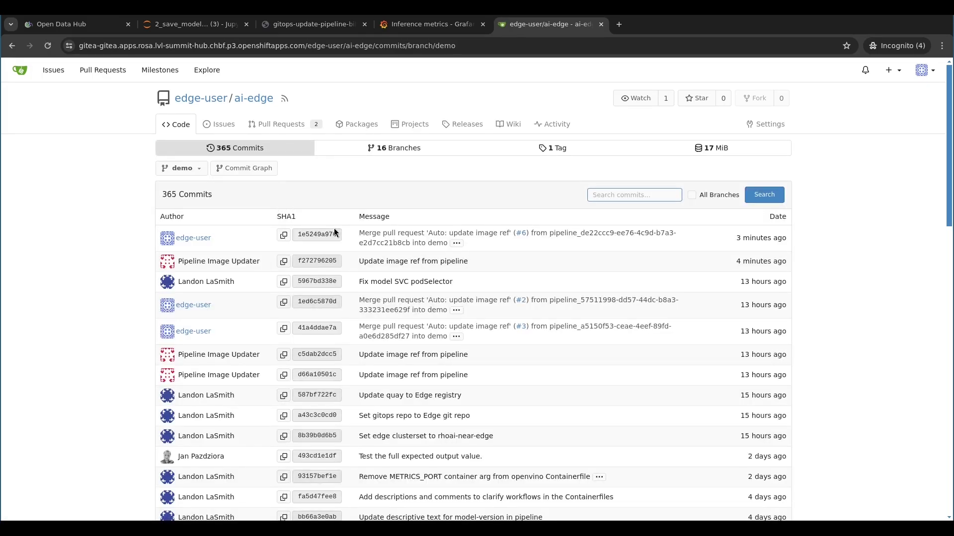
drag(348, 235, 294, 236)
key(alt+Tab)
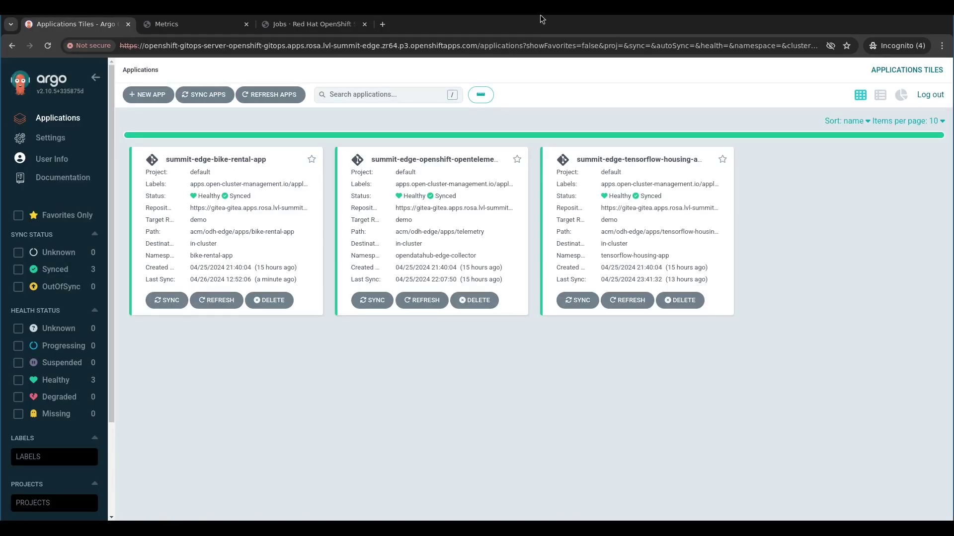
Synchronize summit-edge-bike-rental-app in Argo CD to its latest commit, 1e5249a
click(246, 173)
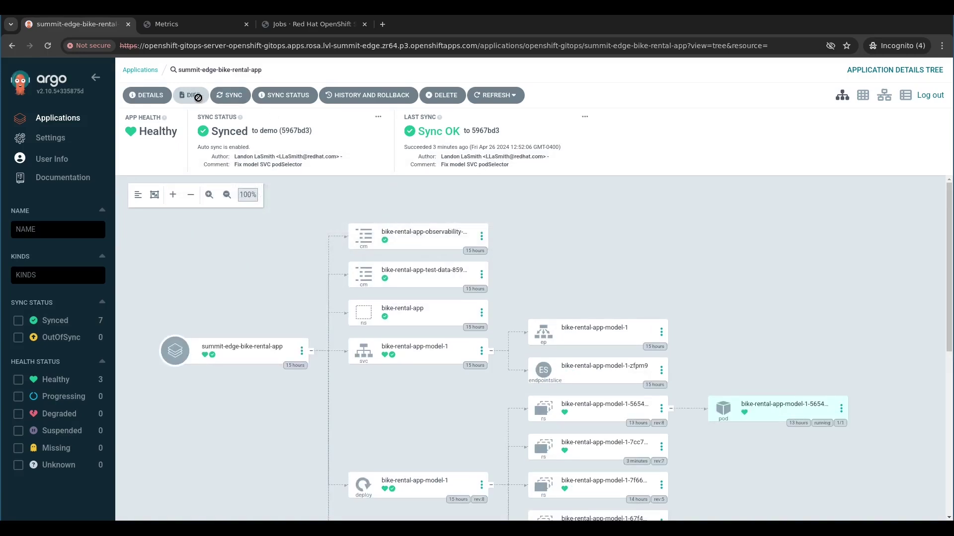
click(233, 97)
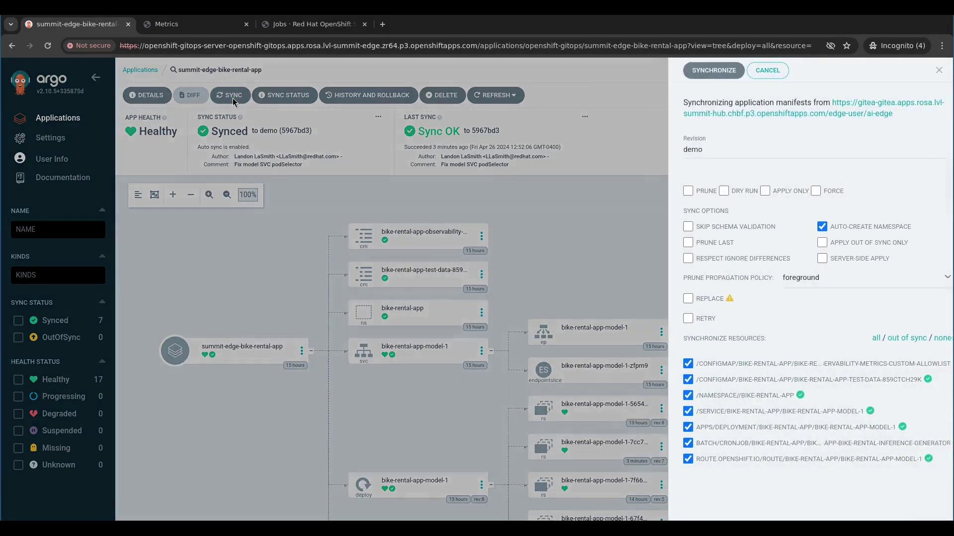
click(682, 75)
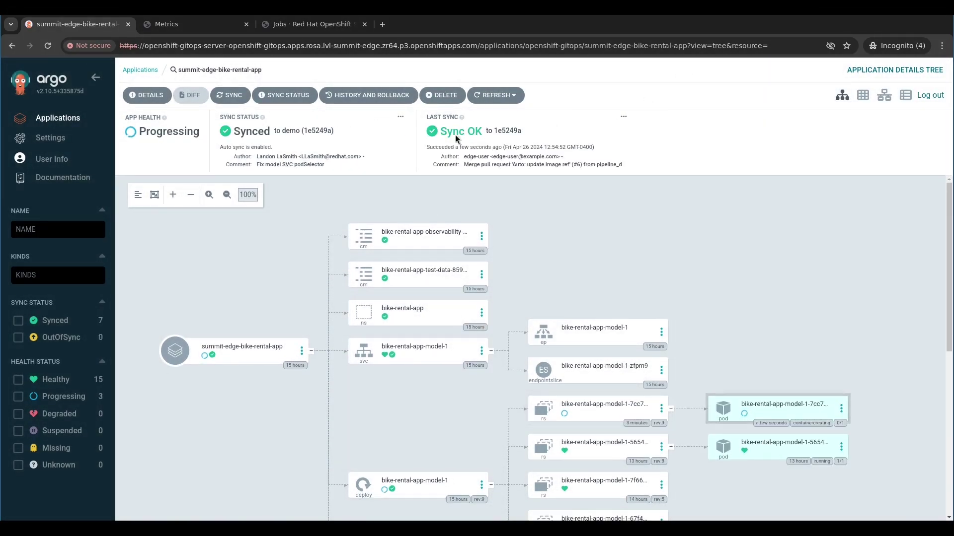
double_click(312, 131)
click(349, 145)
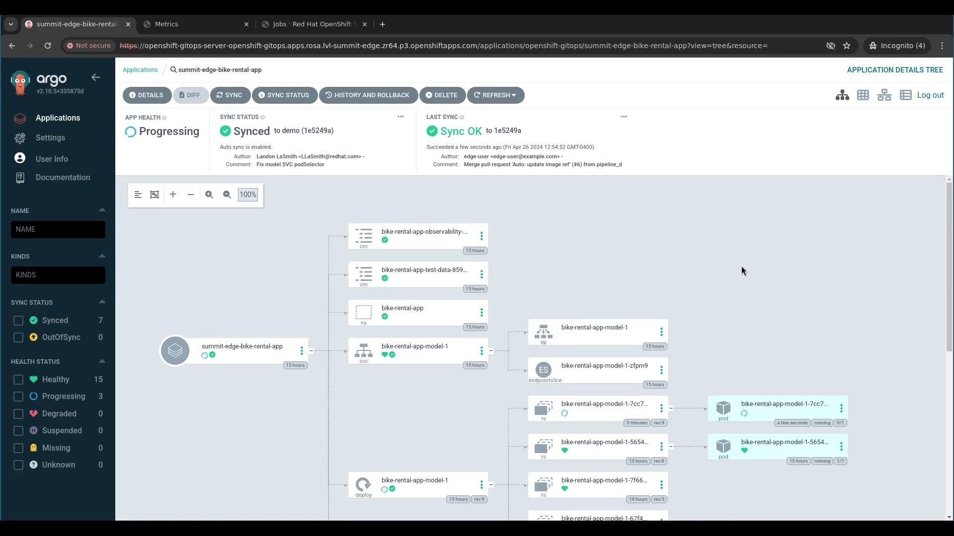
scroll(555, 265, down, 2)
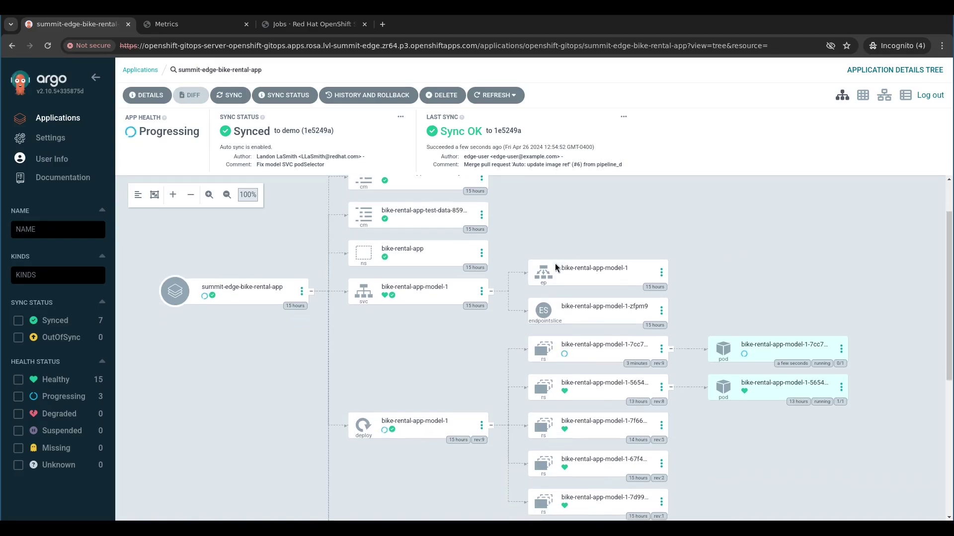
scroll(515, 313, down, 3)
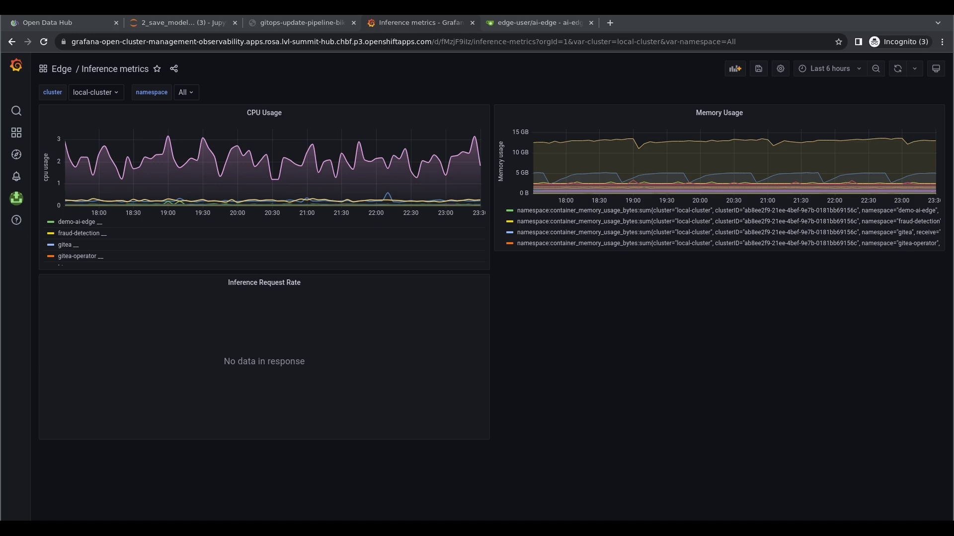
mouse_move(477, 257)
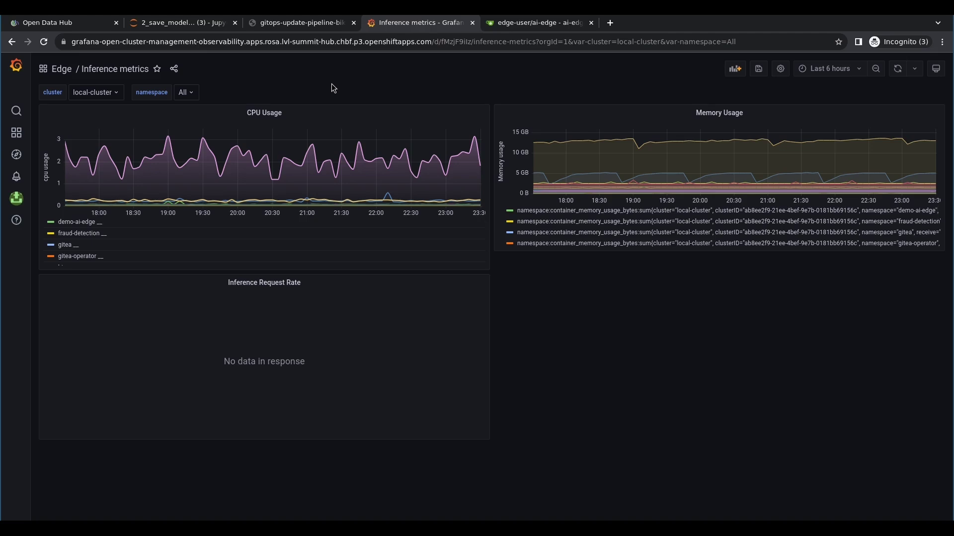
Set the cluster to summit-edge and filter namespaces to bike-rental-app and tensorflow-housing-app
click(86, 91)
click(89, 118)
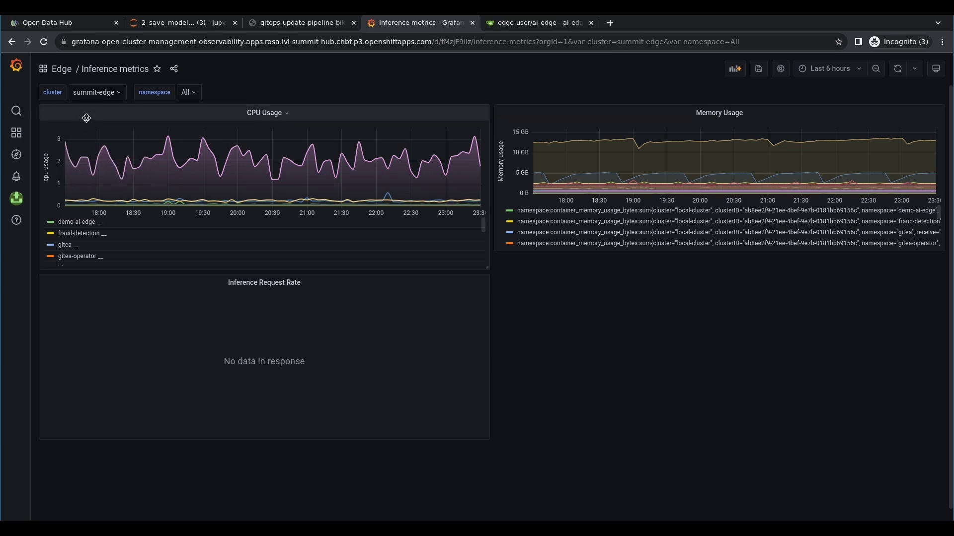
click(188, 93)
text(bike)
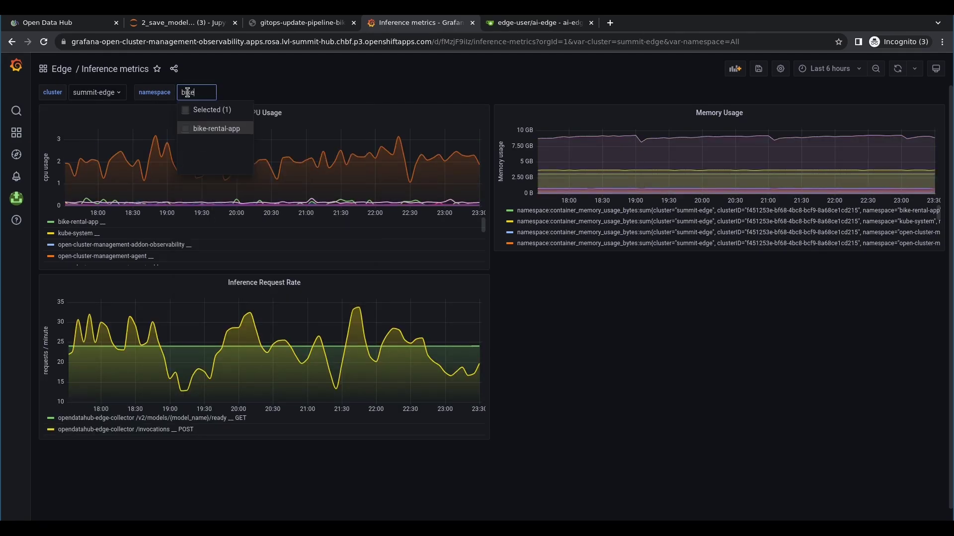
click(202, 128)
click(285, 85)
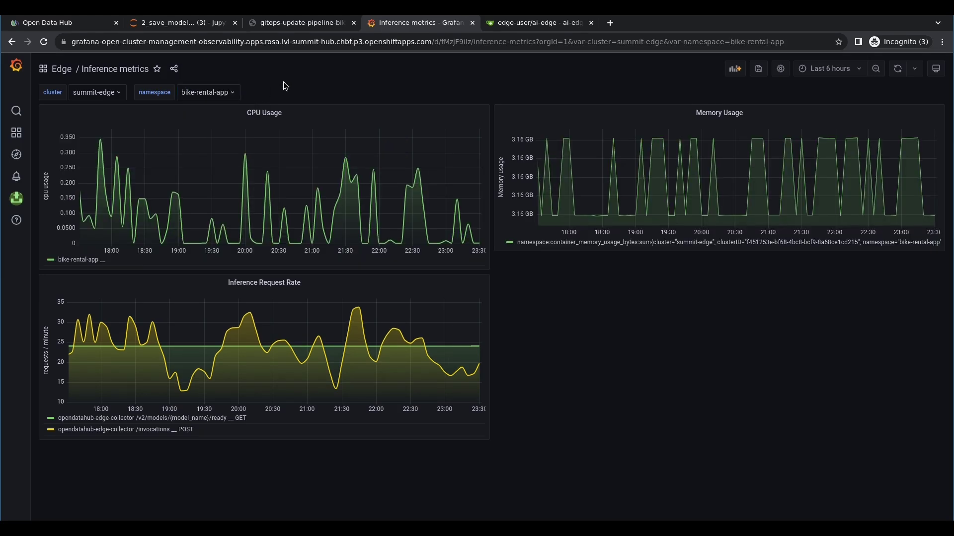
click(219, 93)
text(tenso)
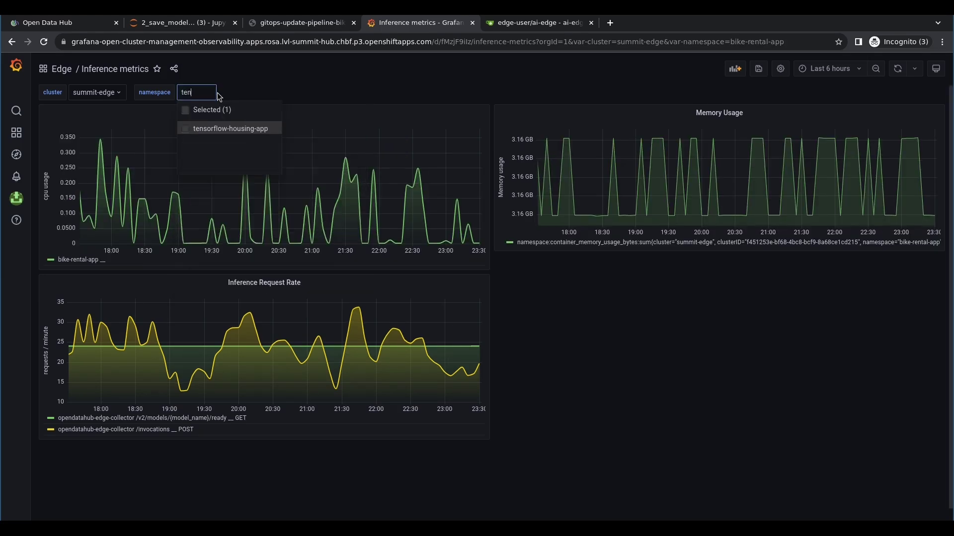
click(249, 129)
click(412, 88)
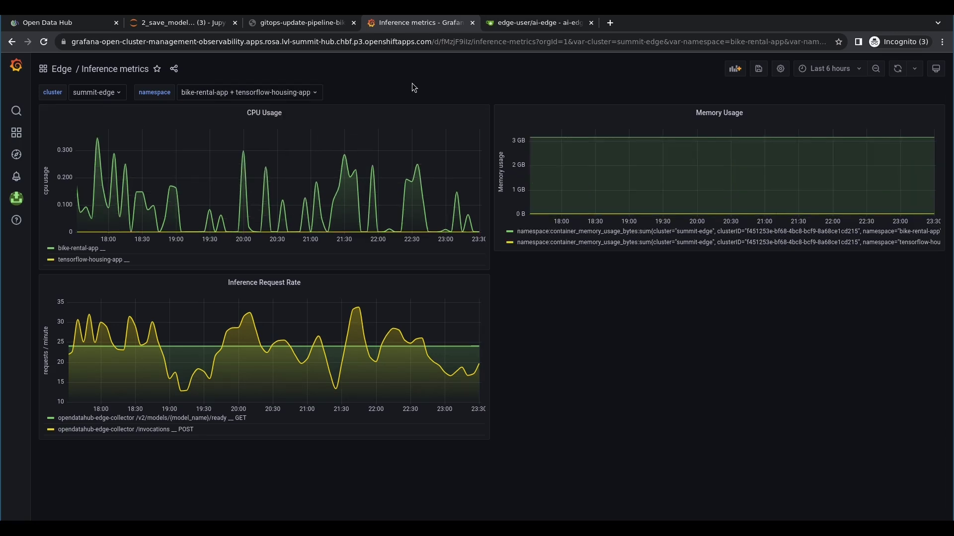